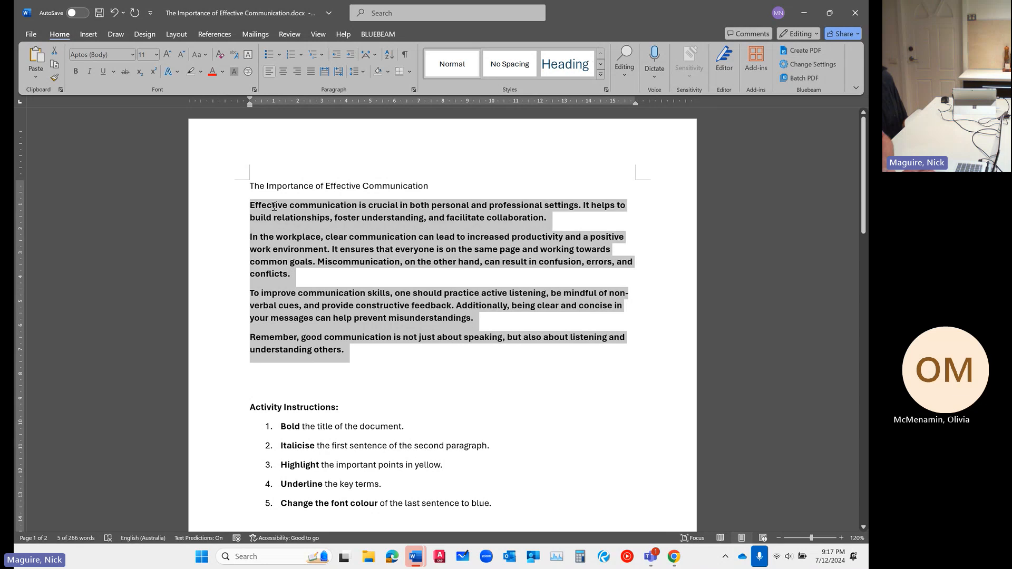
Remove the bold formatting from the four body paragraphs and make the document title bold
click(282, 188)
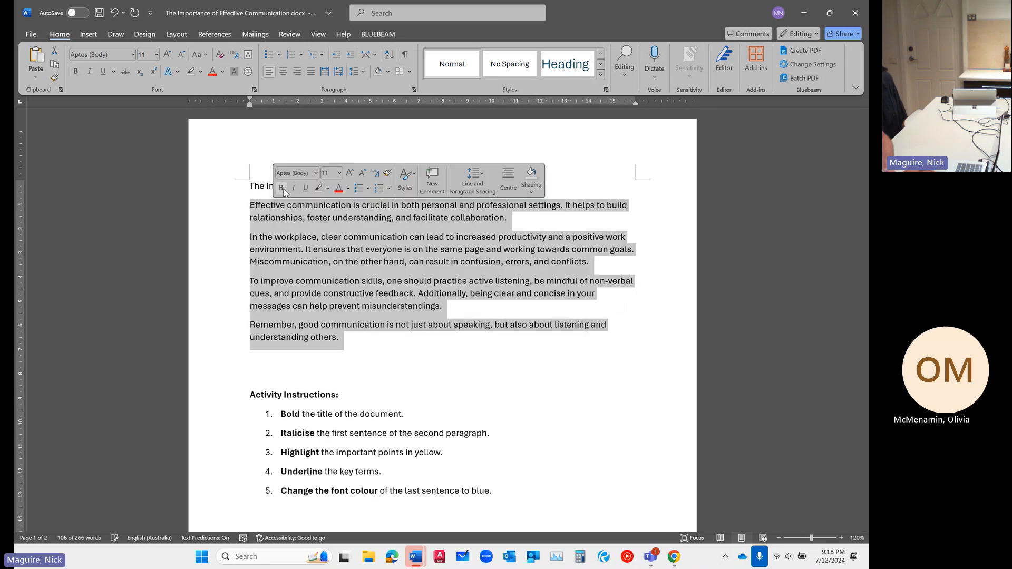
click(248, 186)
drag(249, 186, 416, 189)
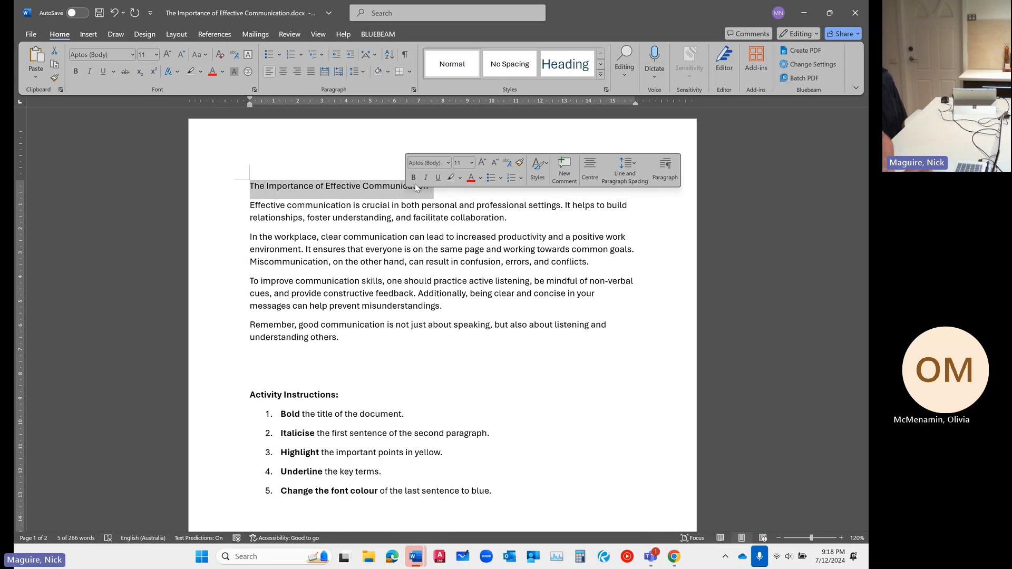
click(413, 178)
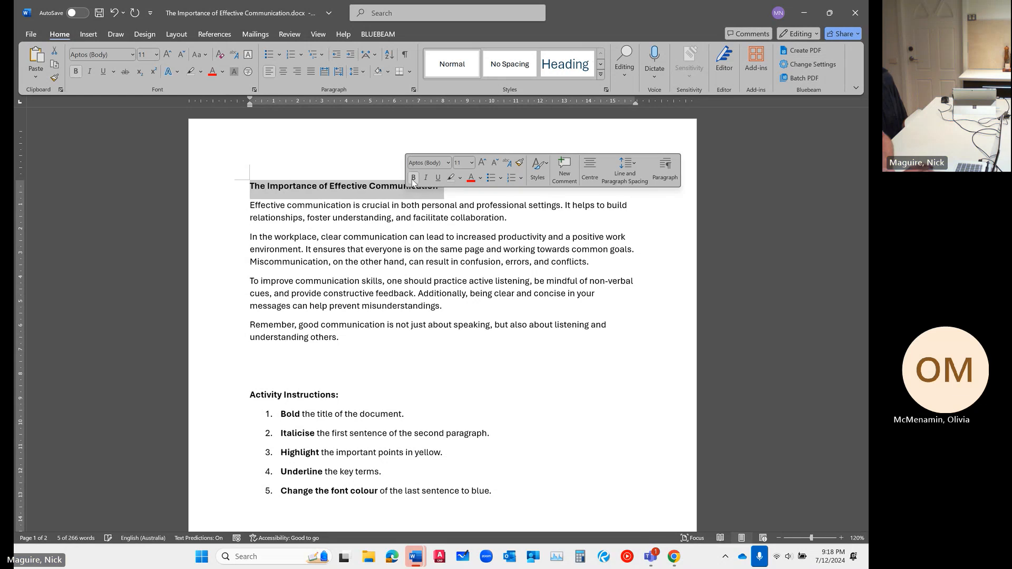
click(406, 226)
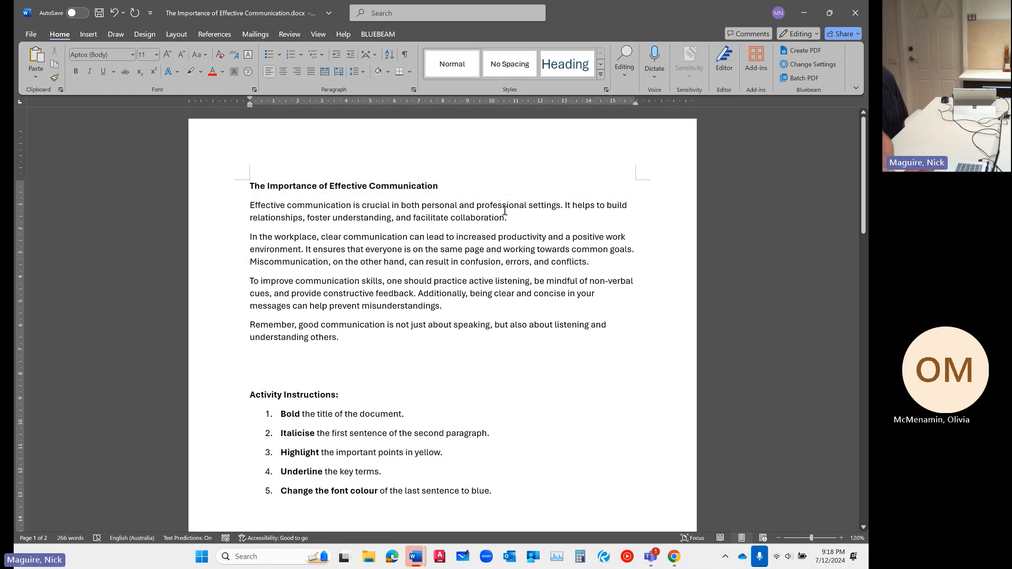
Italicise the first sentence of the second paragraph, "In the workplace, clear communication can lead to increased productivity and a positive work environment"
drag(508, 218, 332, 213)
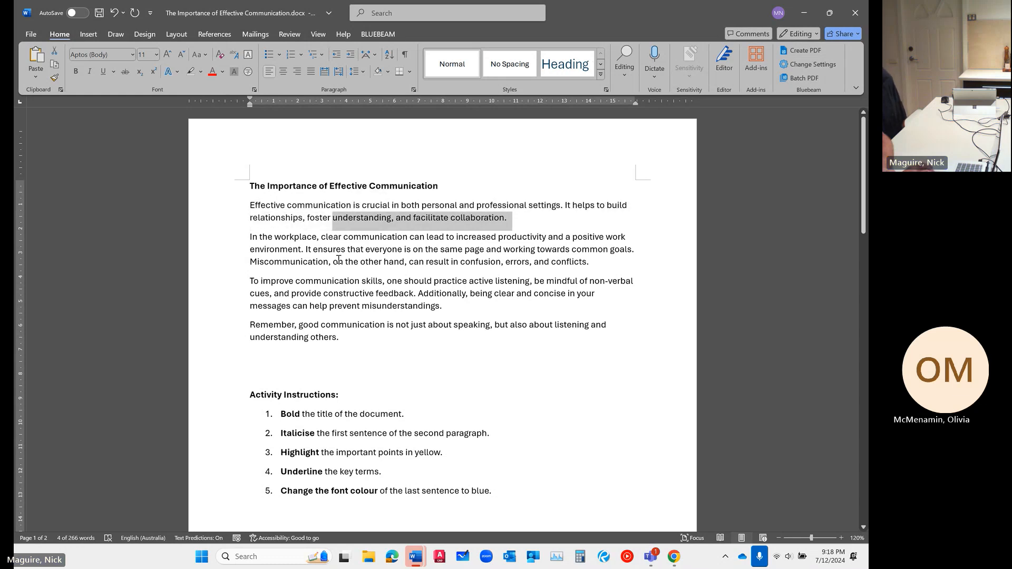
click(277, 219)
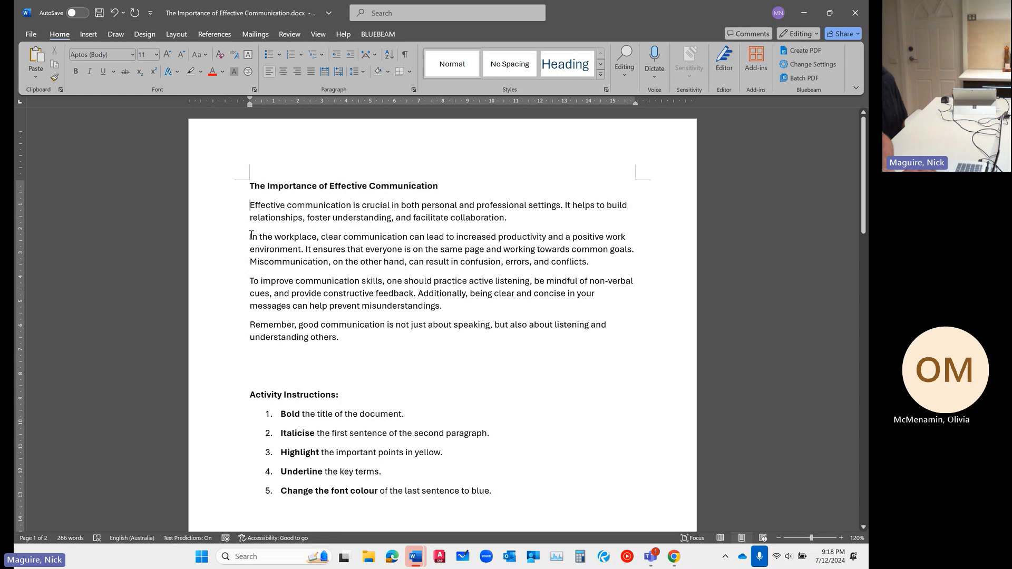
drag(250, 236, 301, 248)
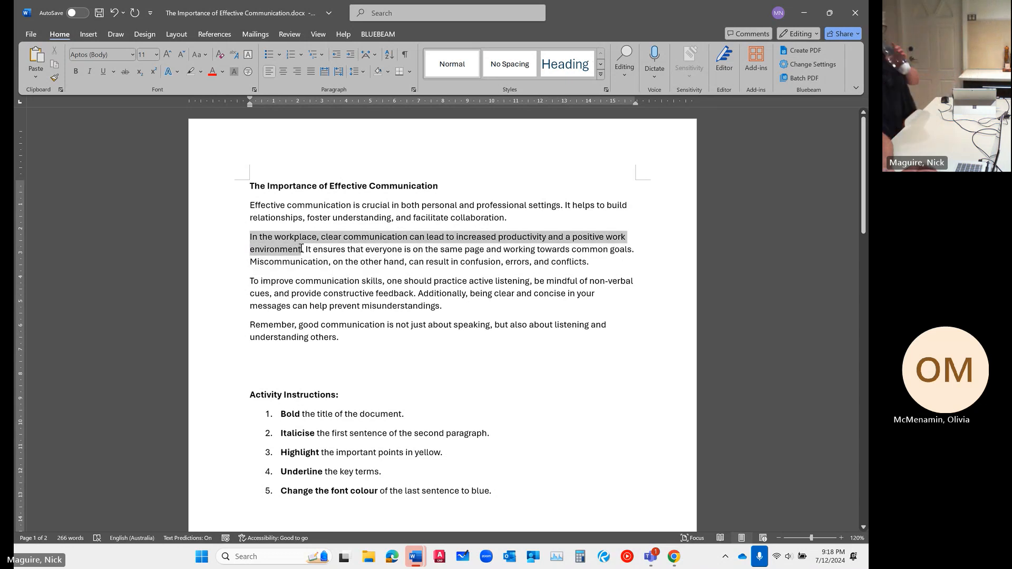
click(320, 229)
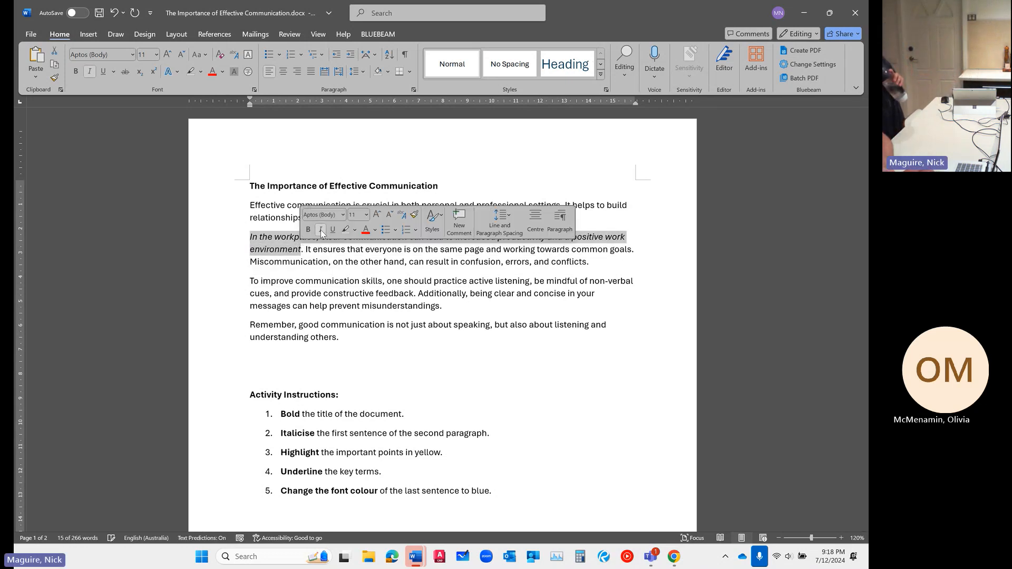
click(336, 296)
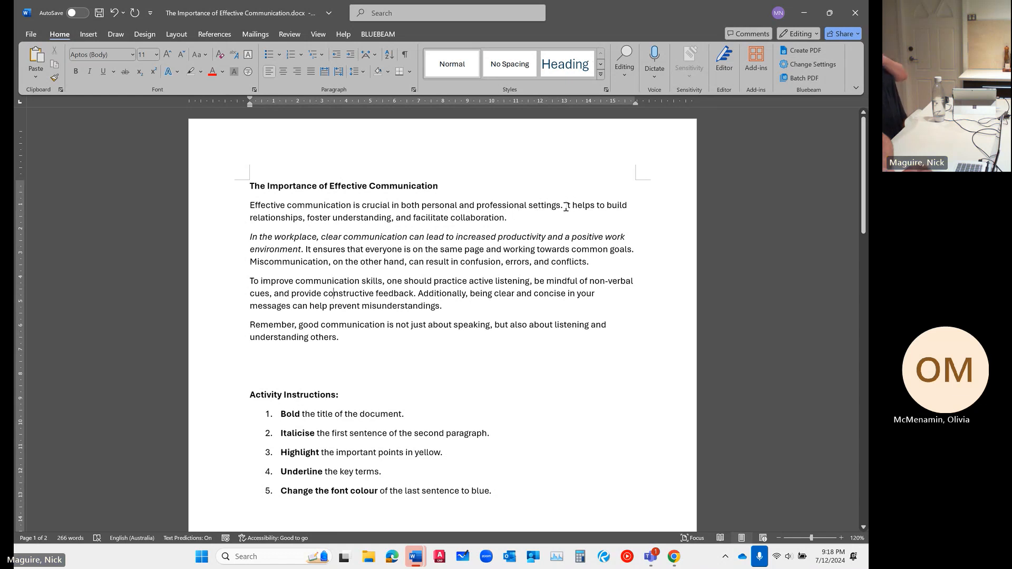
Highlight the first paragraph's second sentence, beginning "It helps to build relationships", in yellow
drag(564, 206, 570, 216)
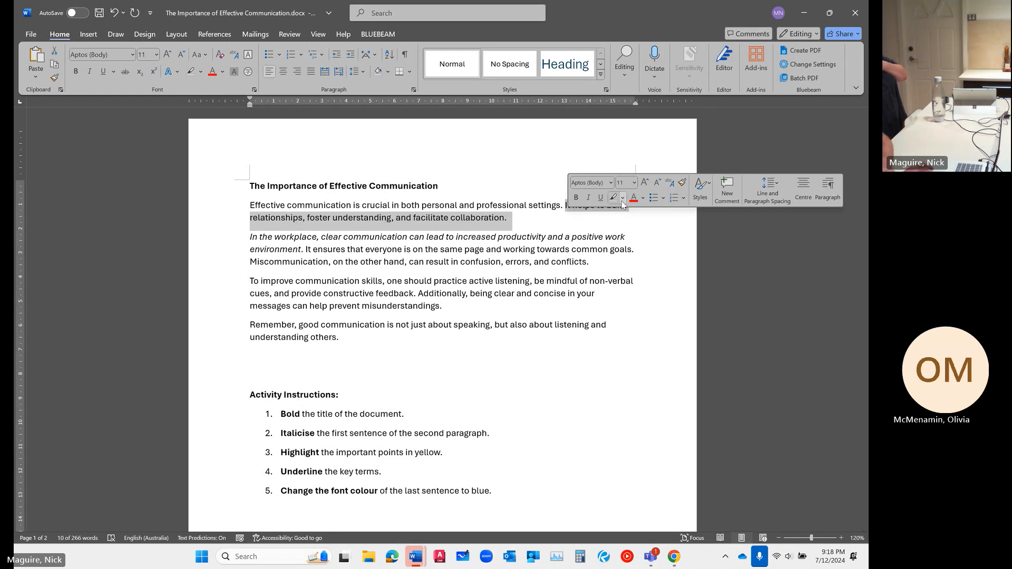
click(623, 198)
click(624, 232)
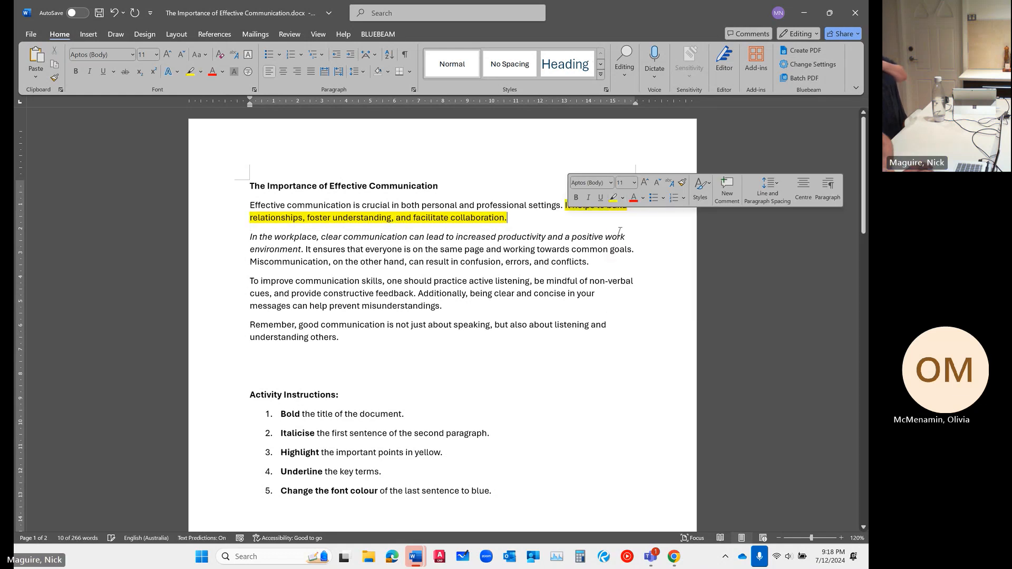
key(Right)
click(538, 274)
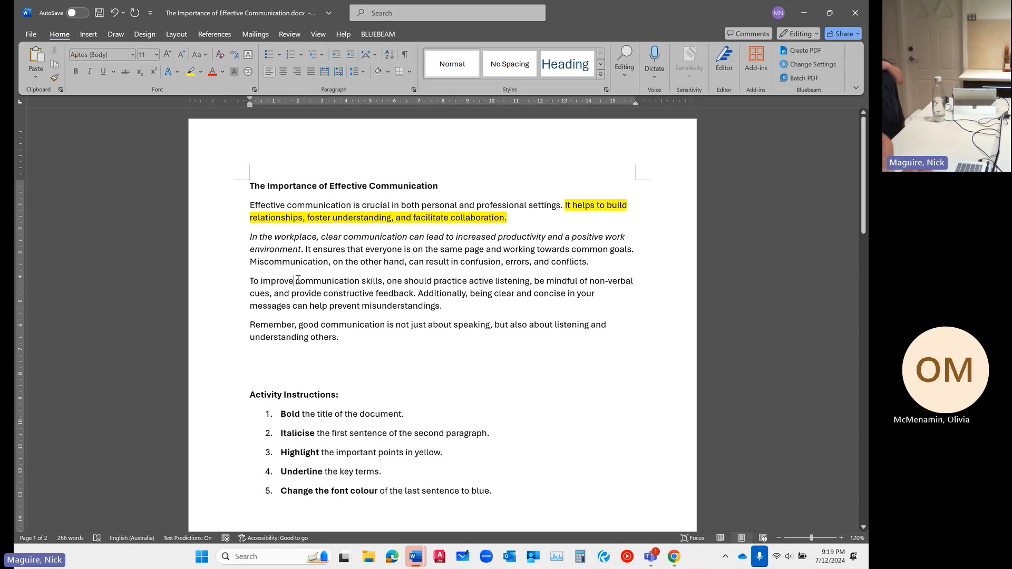
Underline the key terms "improve communication skills" and "practice active listening" in the third paragraph
drag(262, 281, 381, 281)
click(405, 265)
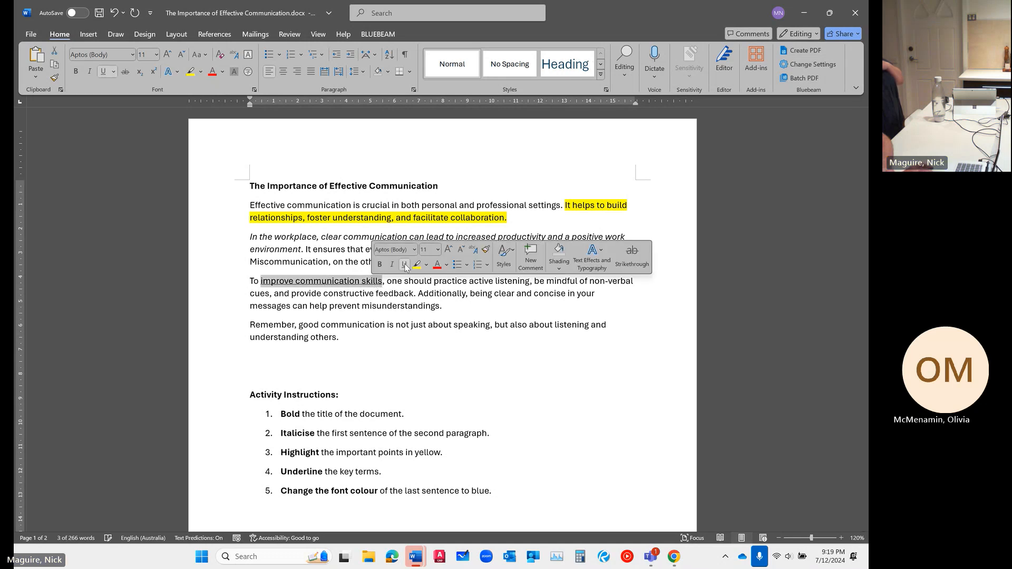
click(433, 281)
drag(434, 281, 529, 281)
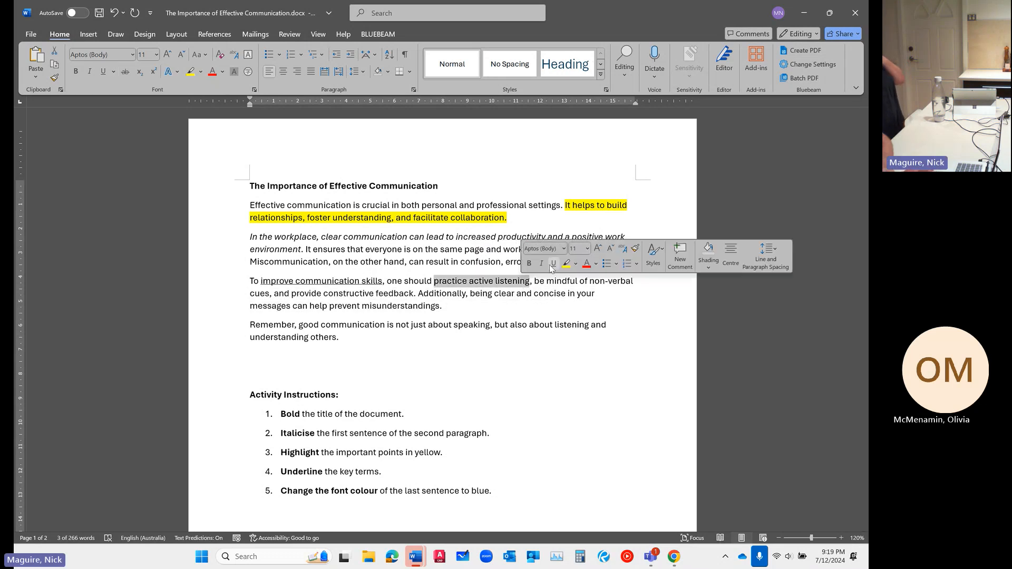
click(553, 265)
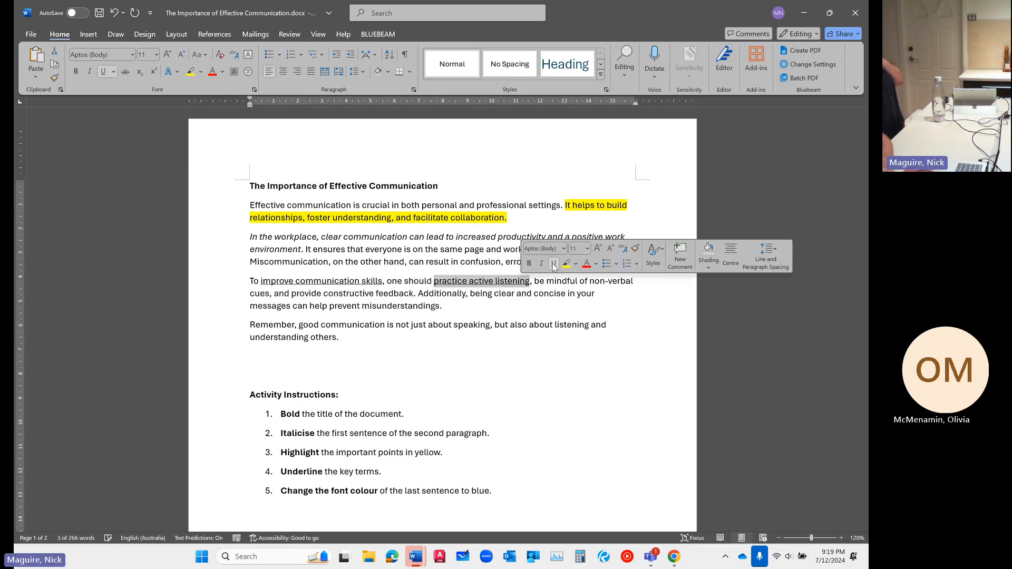
click(530, 357)
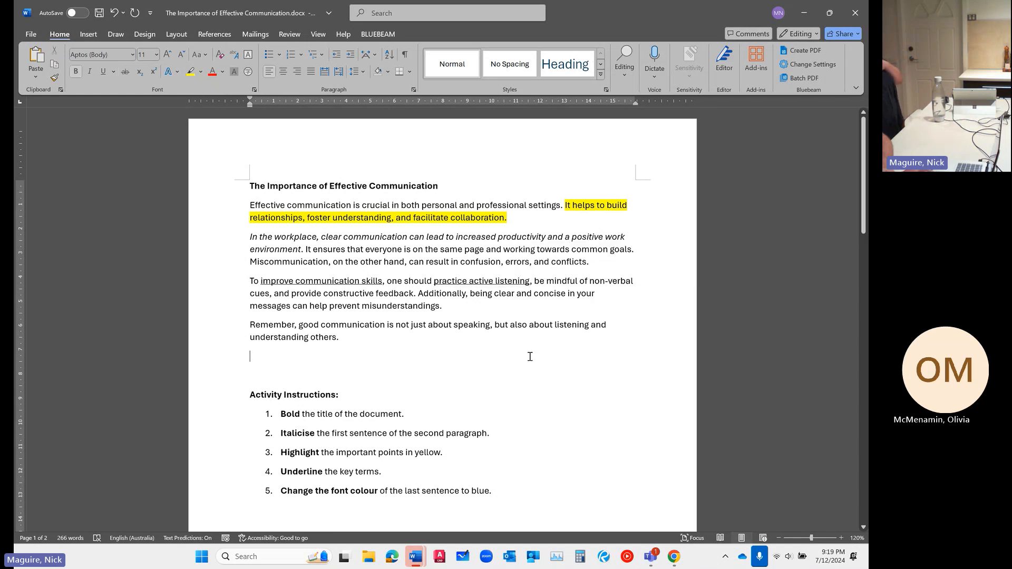
Make the last sentence, beginning "Remember, good communication", bold and set its font colour to standard light blue
drag(340, 339, 267, 330)
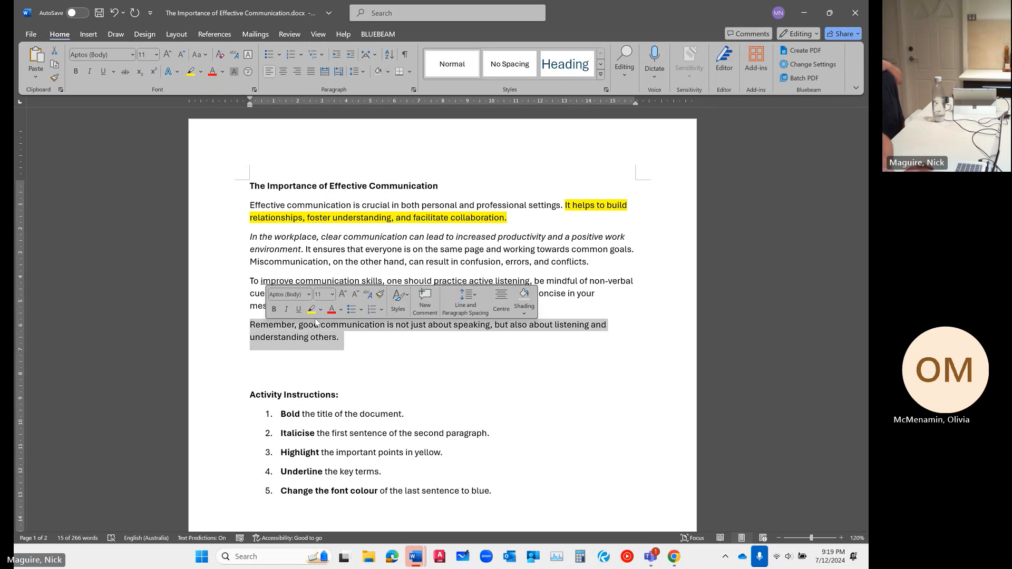
click(341, 311)
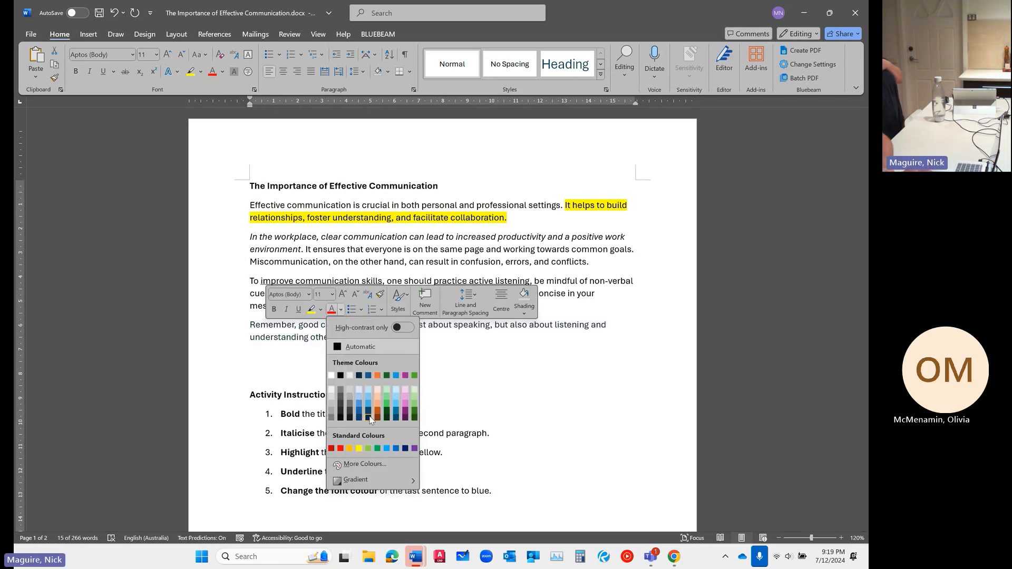
click(387, 449)
click(418, 365)
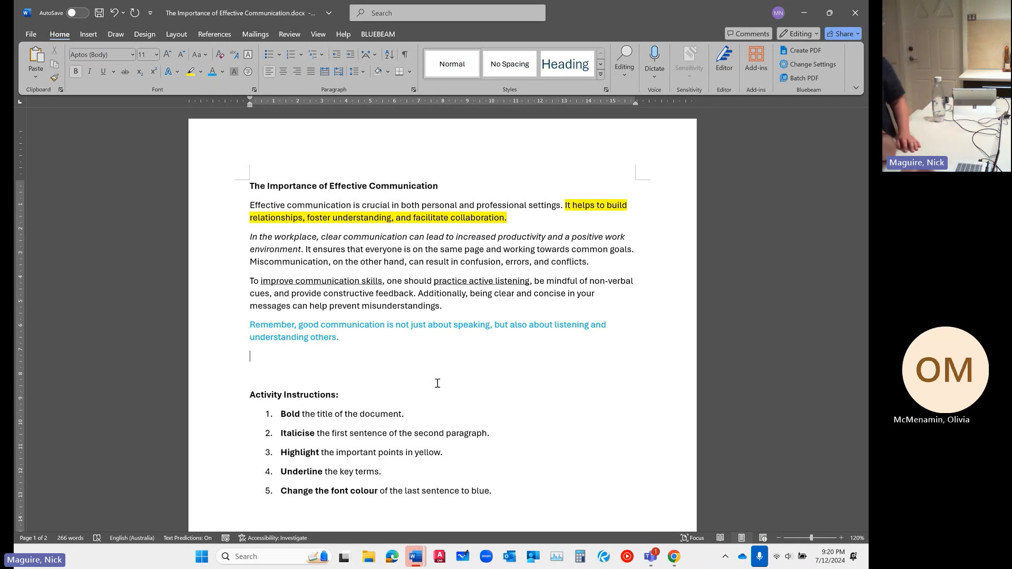
Insert a Process Arrows SmartArt graphic below the last sentence and recolour it with the first Colourful option
click(88, 35)
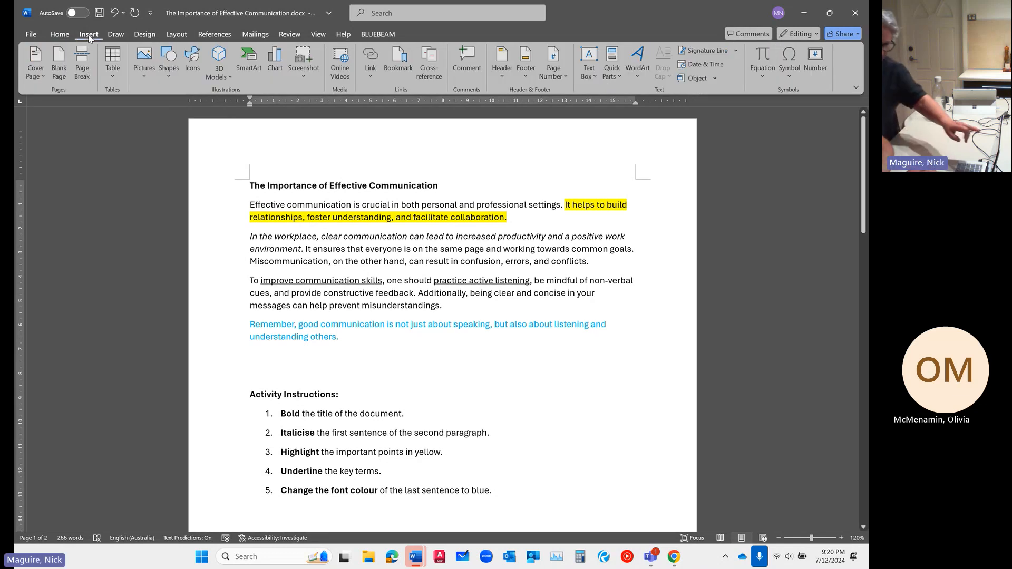
click(250, 70)
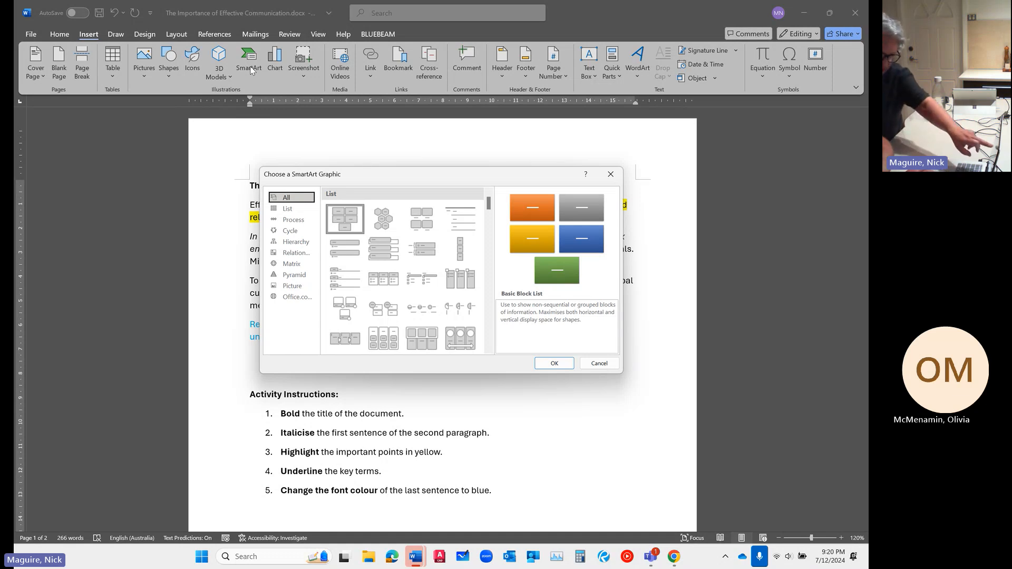
click(292, 220)
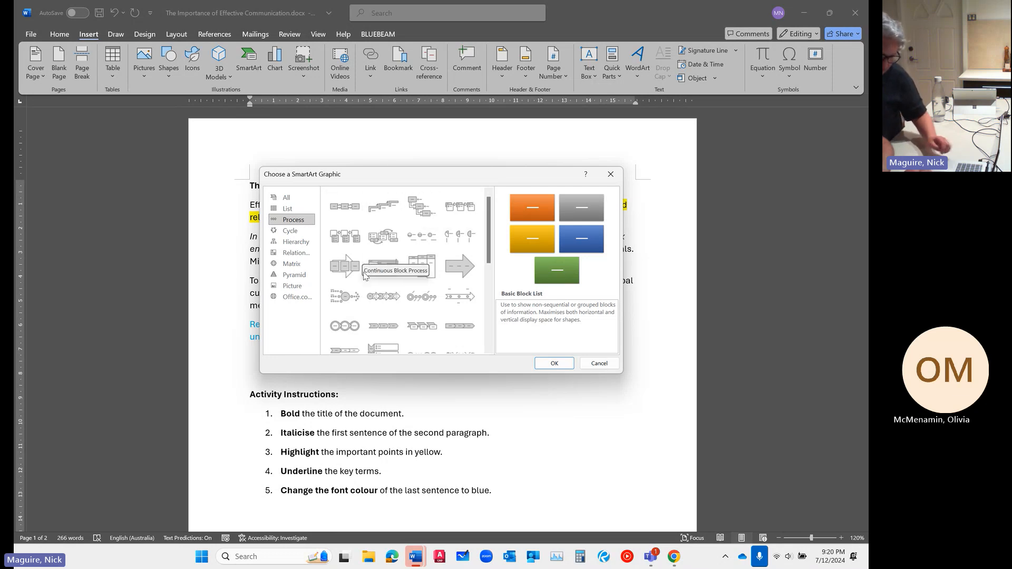
click(383, 299)
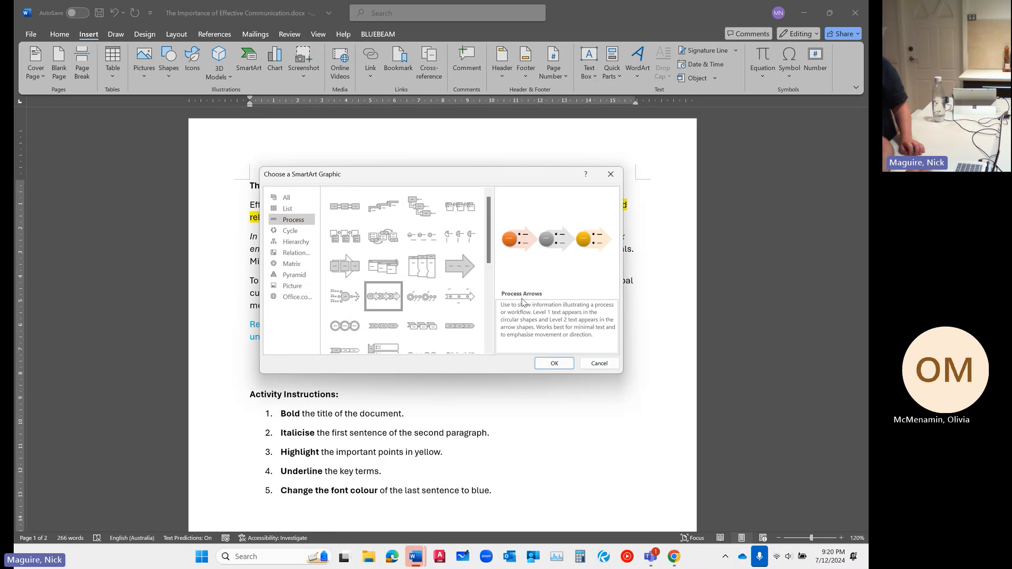
click(554, 364)
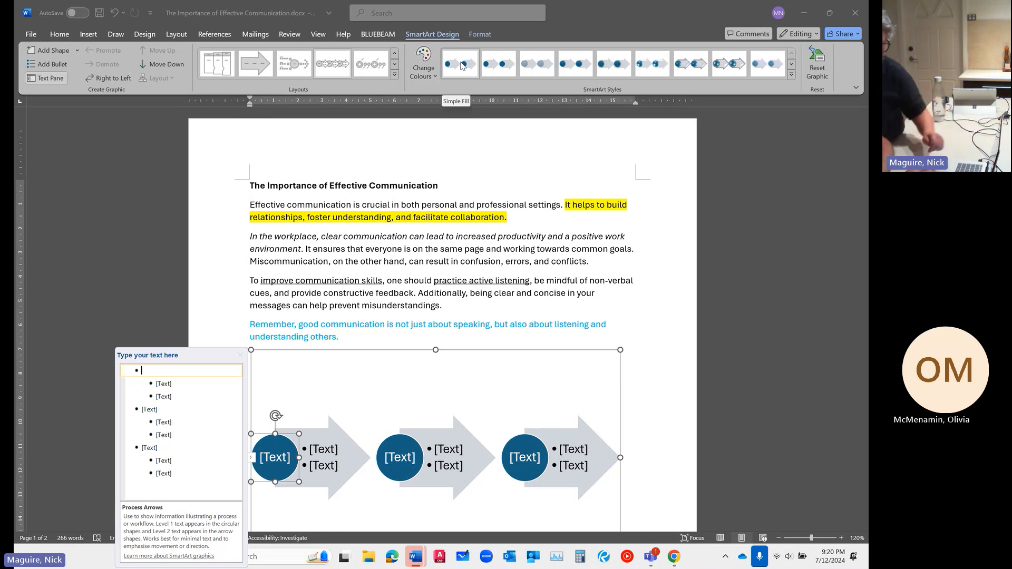
click(426, 72)
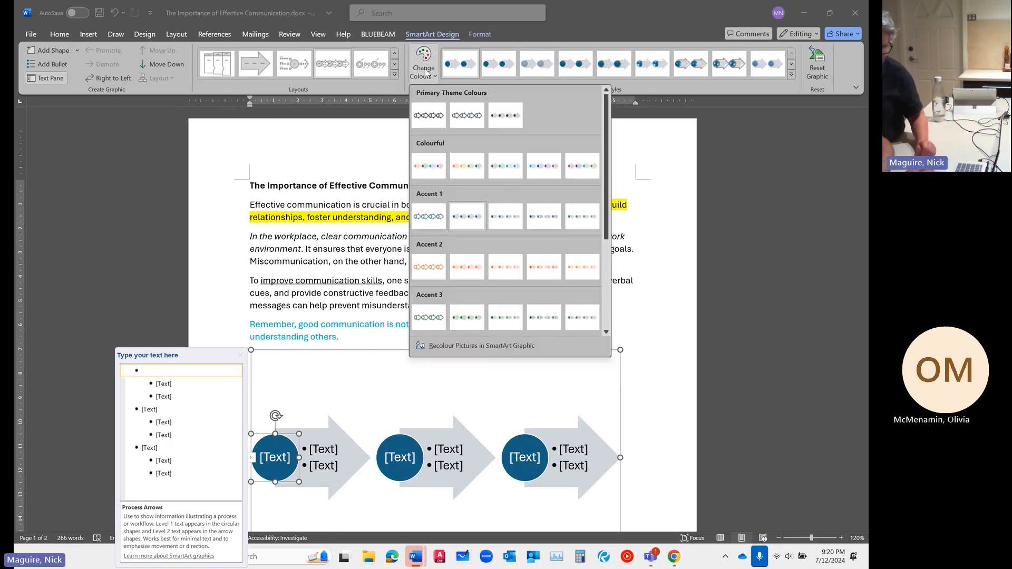
click(437, 160)
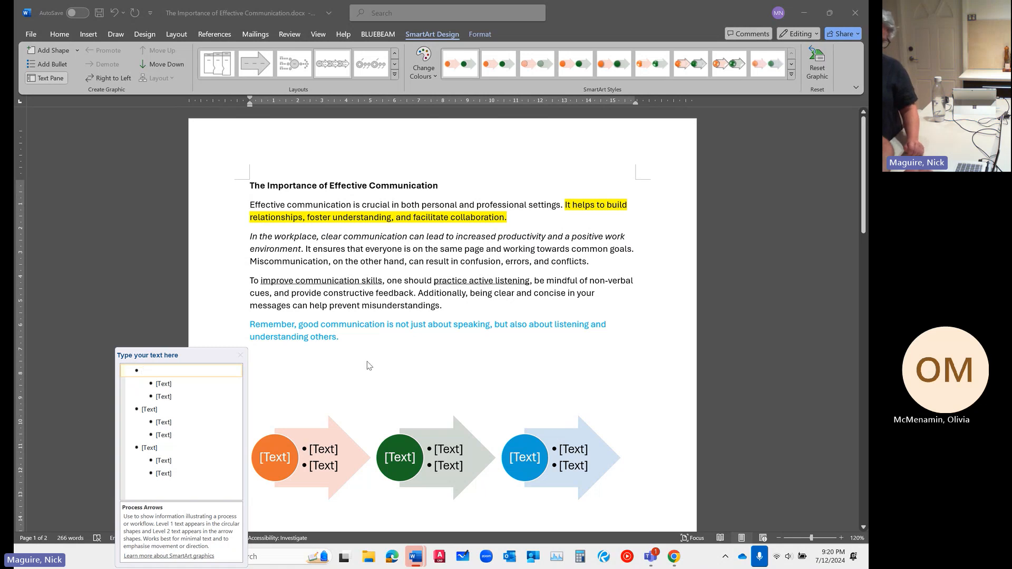
Enter "step 1" as the text of the first SmartArt circle and add an empty top-level item after it
click(278, 459)
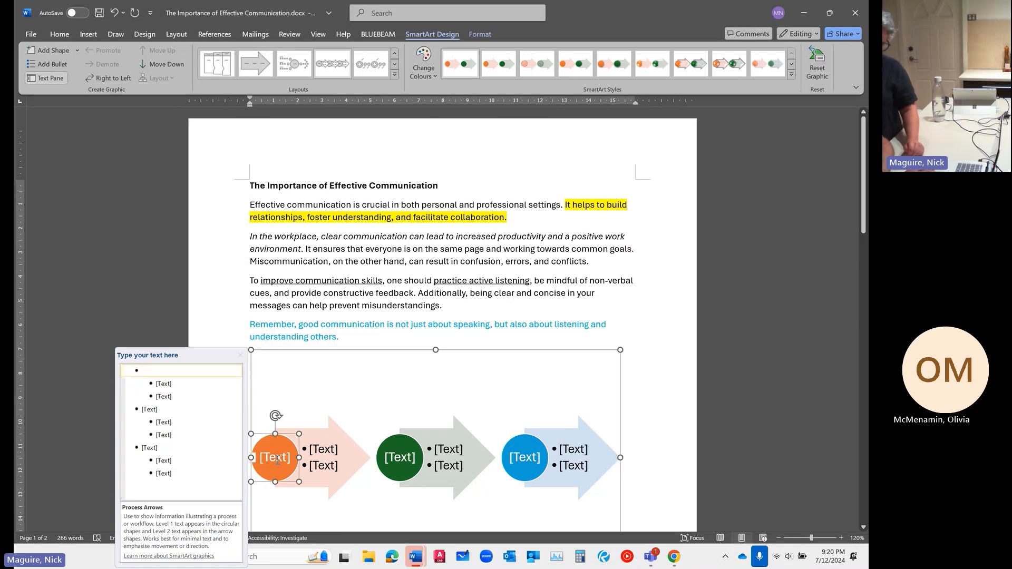
click(278, 460)
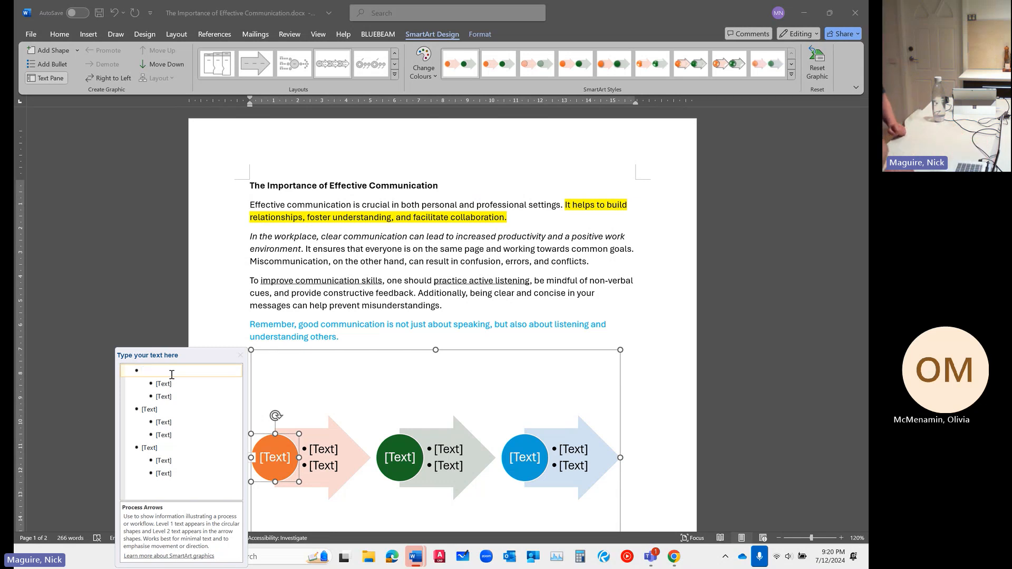
text(st)
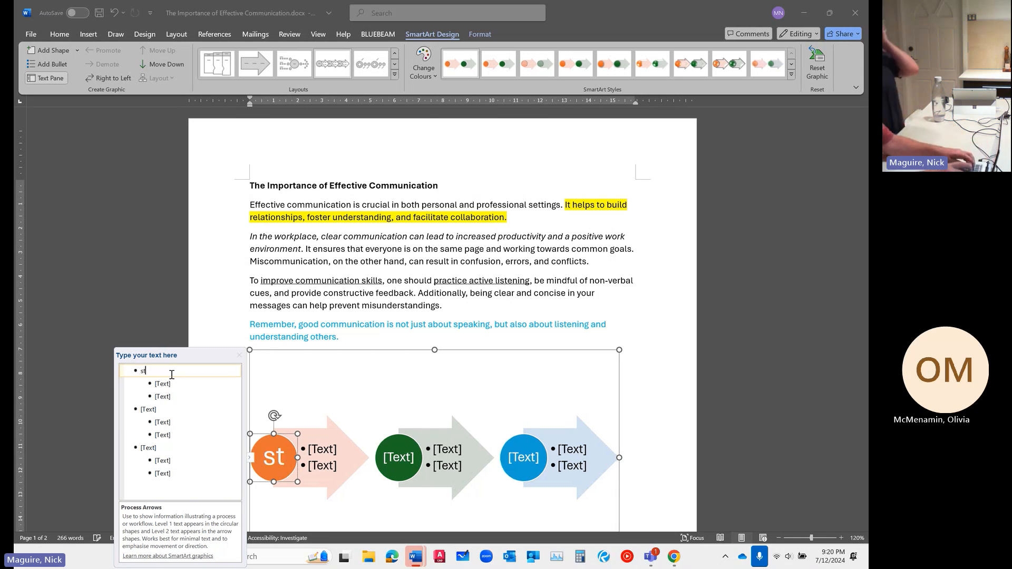
text(ep 1)
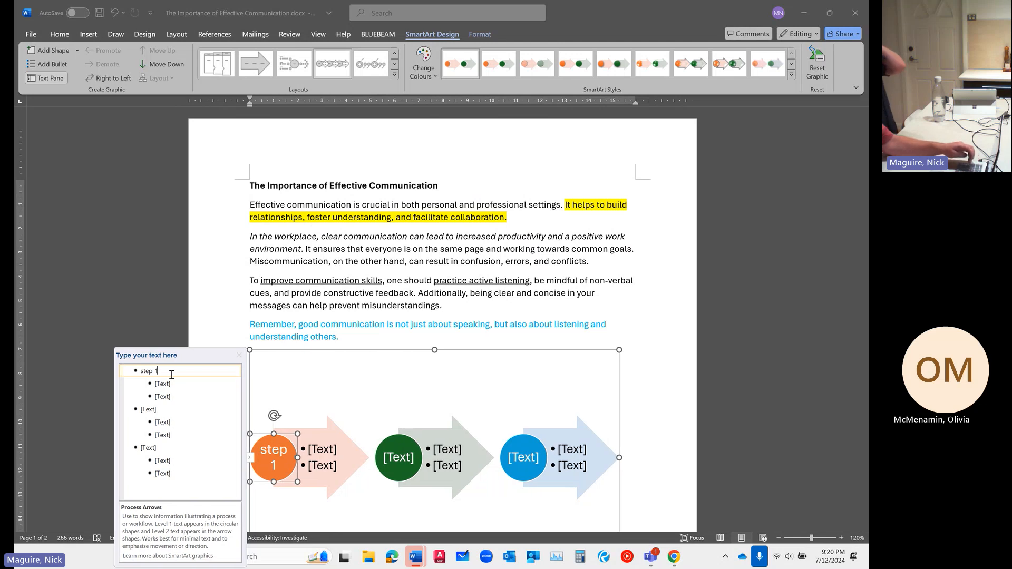
key(Return)
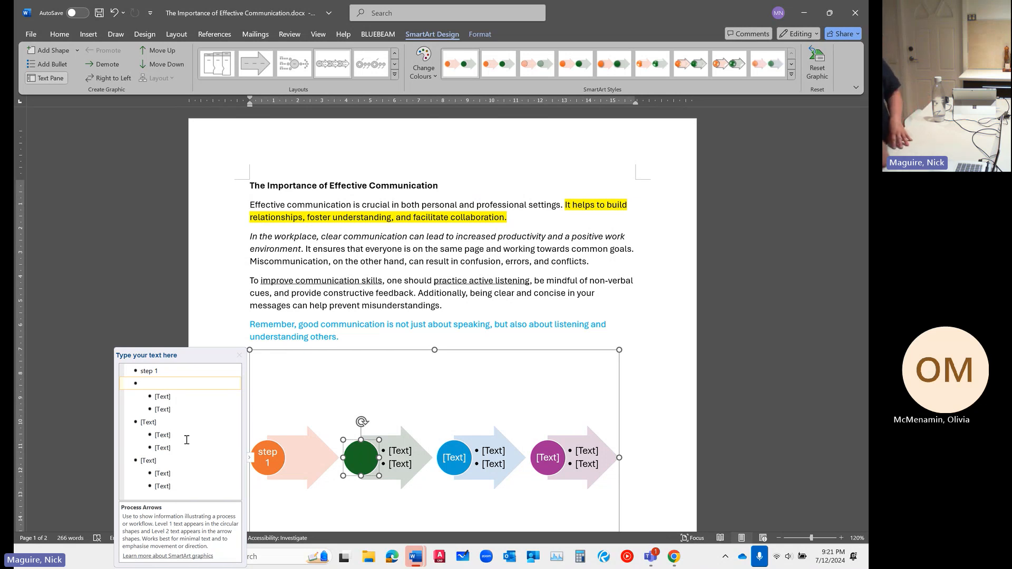
click(398, 180)
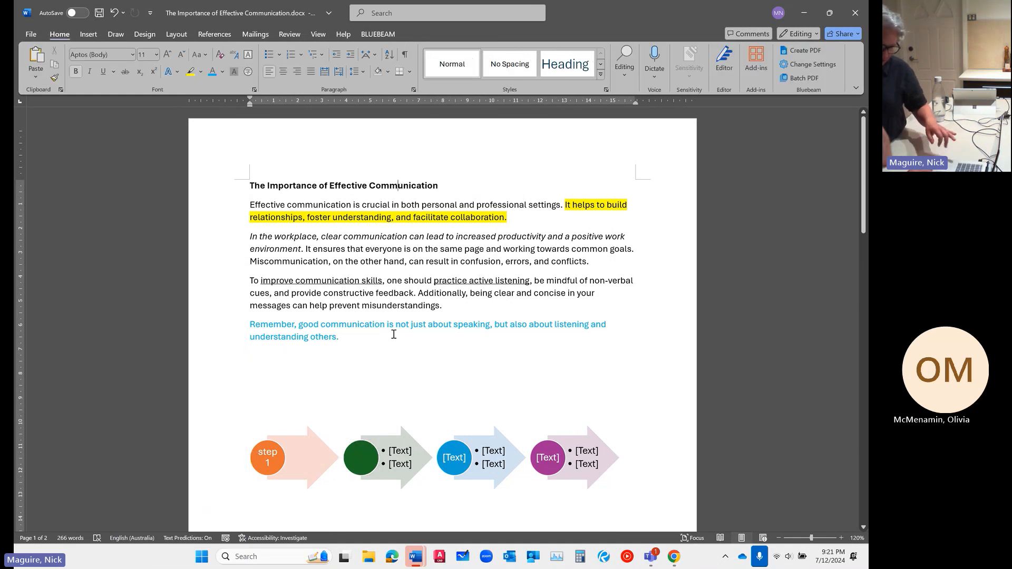
Capture a rectangular screen snip of the Activity Instructions heading and its five numbered items
scroll(409, 306, down, 6)
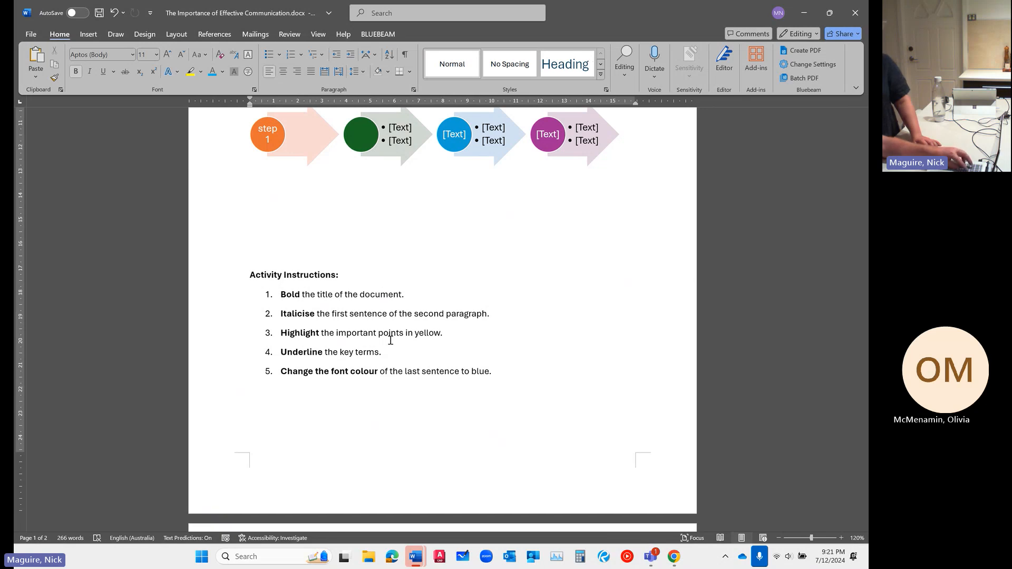
key(super+shift+s)
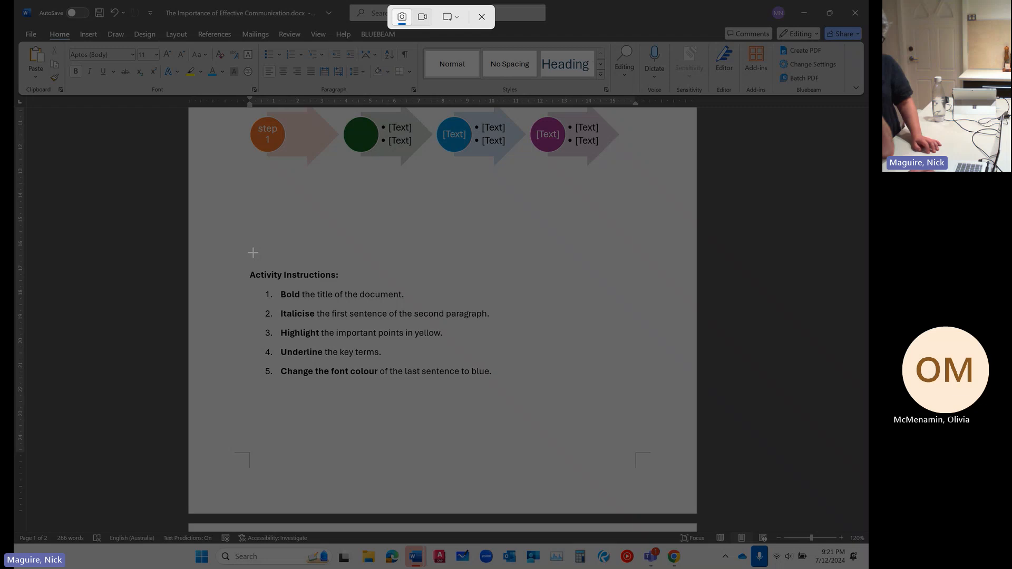
drag(239, 249, 530, 419)
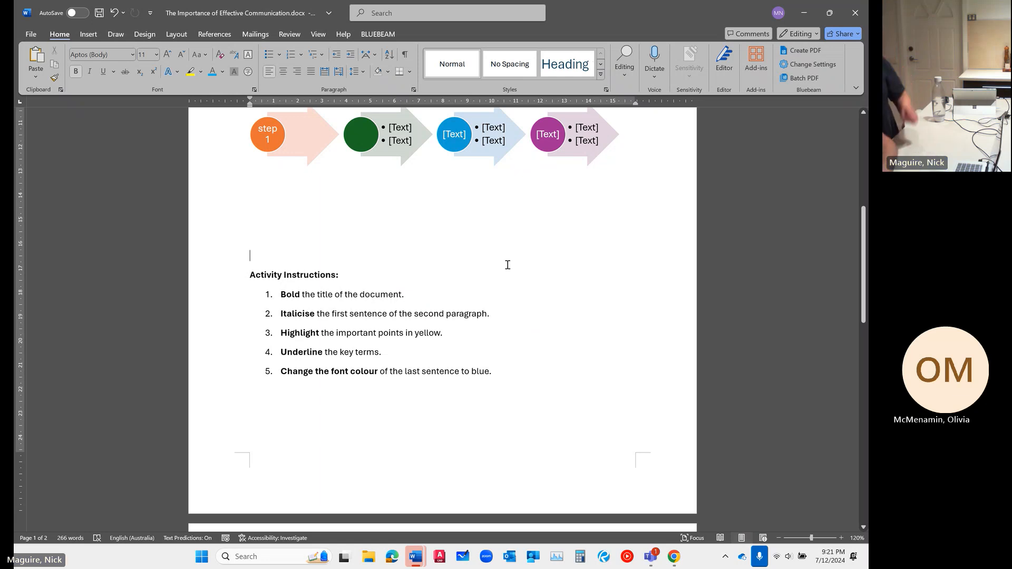
Add a new line after the last sentence, ending "understanding others.", and paste the captured Activity Instructions snip there
scroll(508, 264, up, 8)
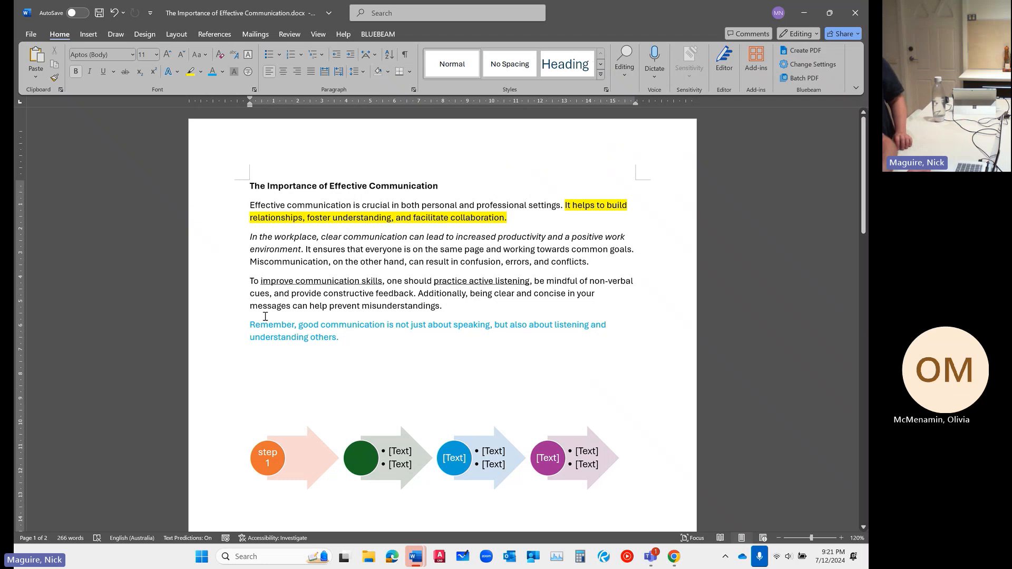
click(337, 349)
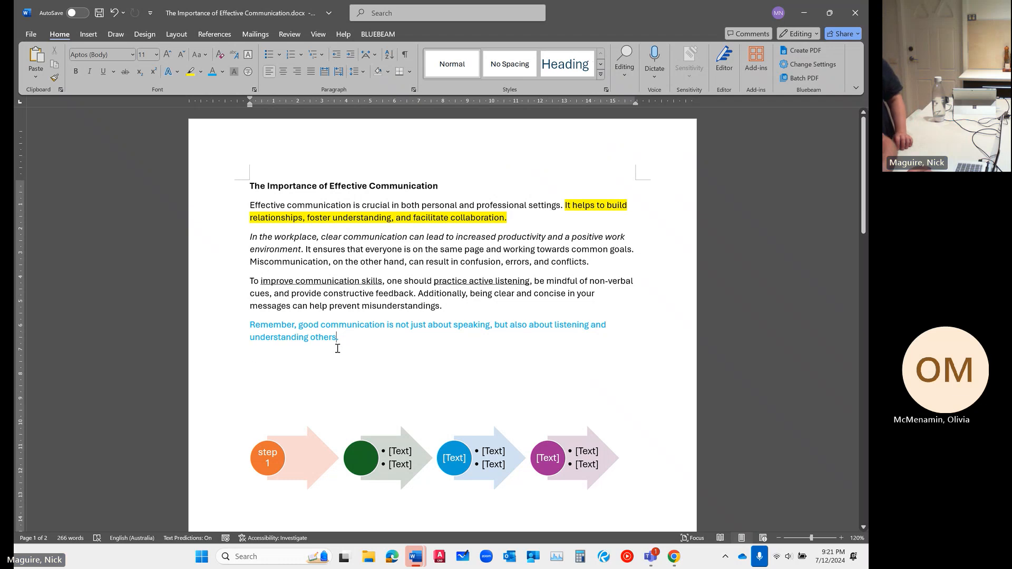
click(278, 356)
click(352, 340)
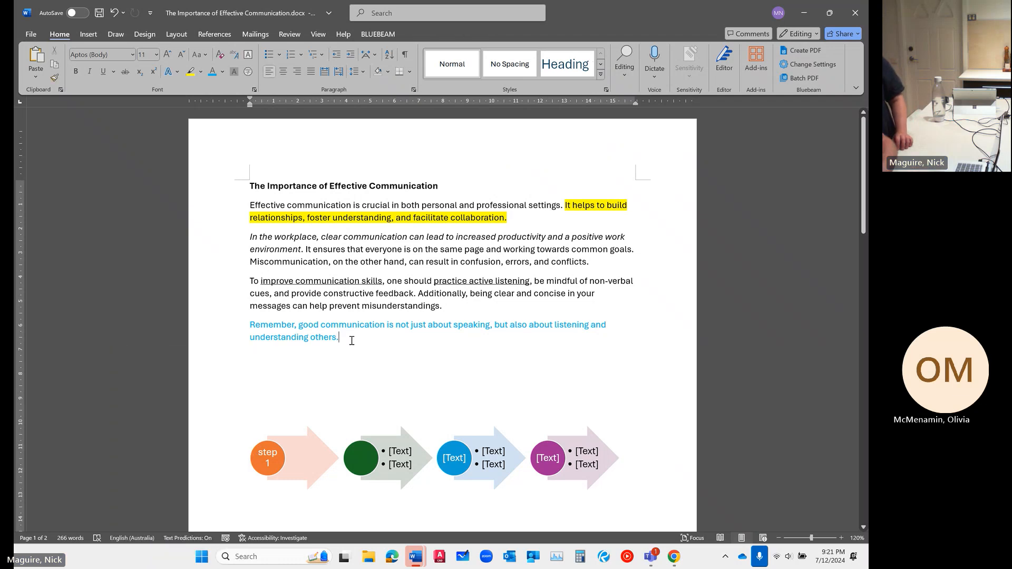
key(Return)
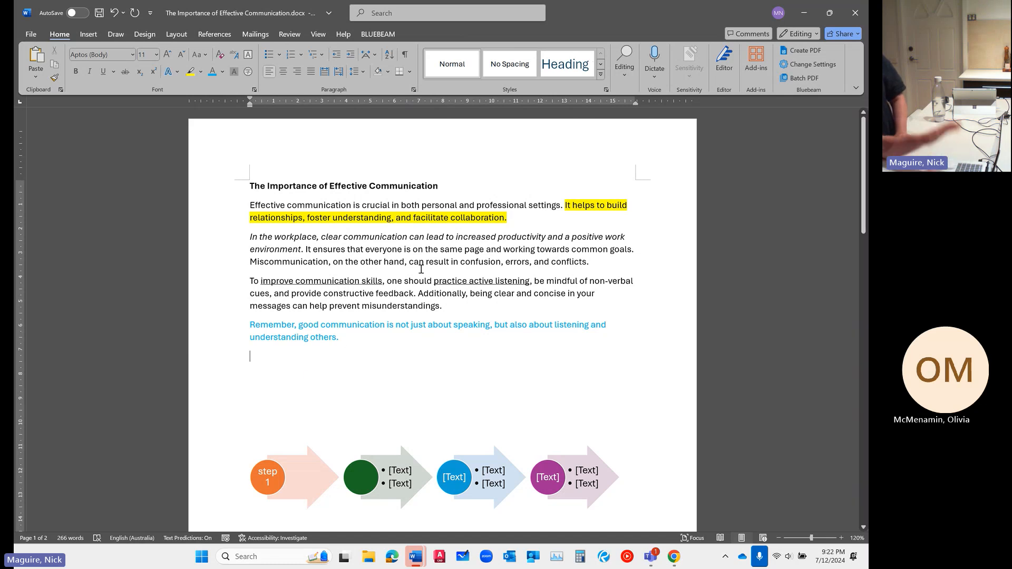
Shrink the pasted Activity Instructions picture proportionally to about three quarters of its width
scroll(421, 270, down, 2)
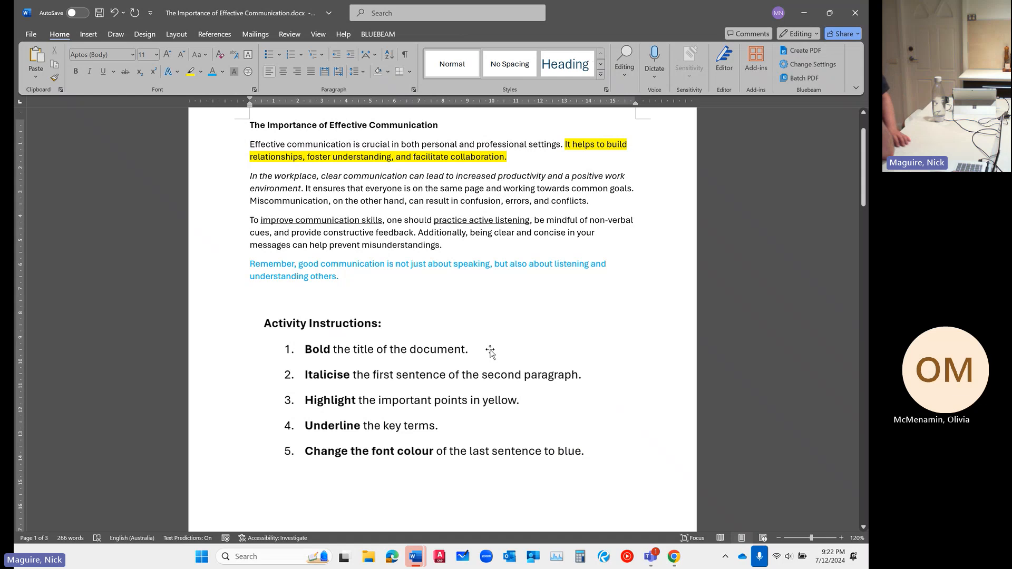
scroll(490, 352, down, 12)
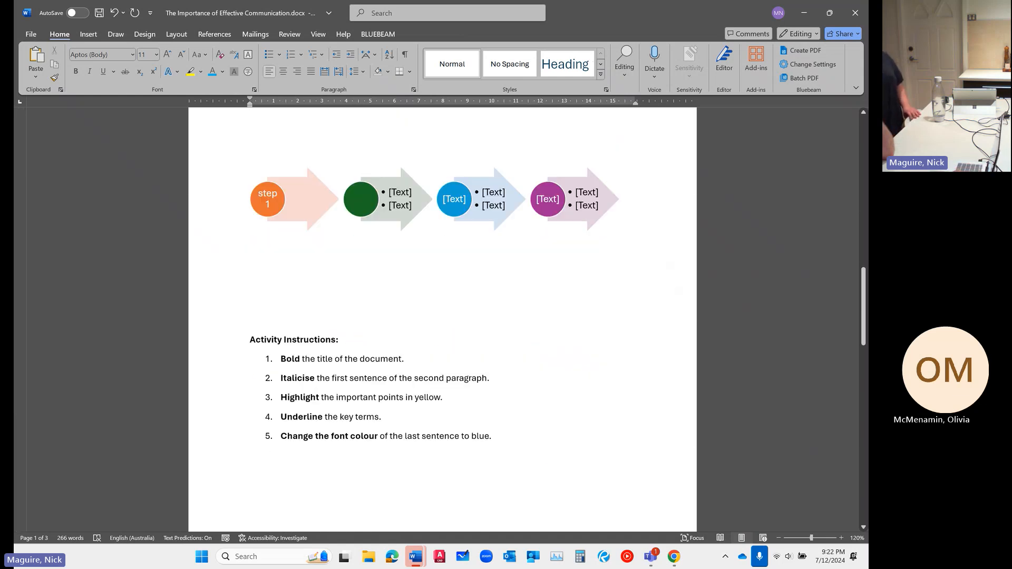
scroll(443, 319, down, 1)
scroll(442, 319, up, 8)
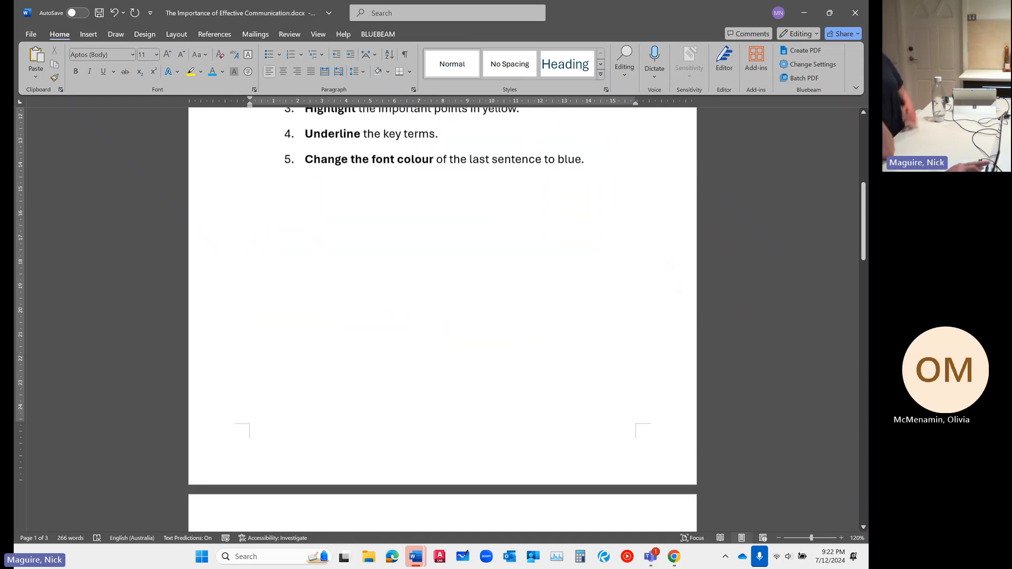
scroll(635, 433, up, 3)
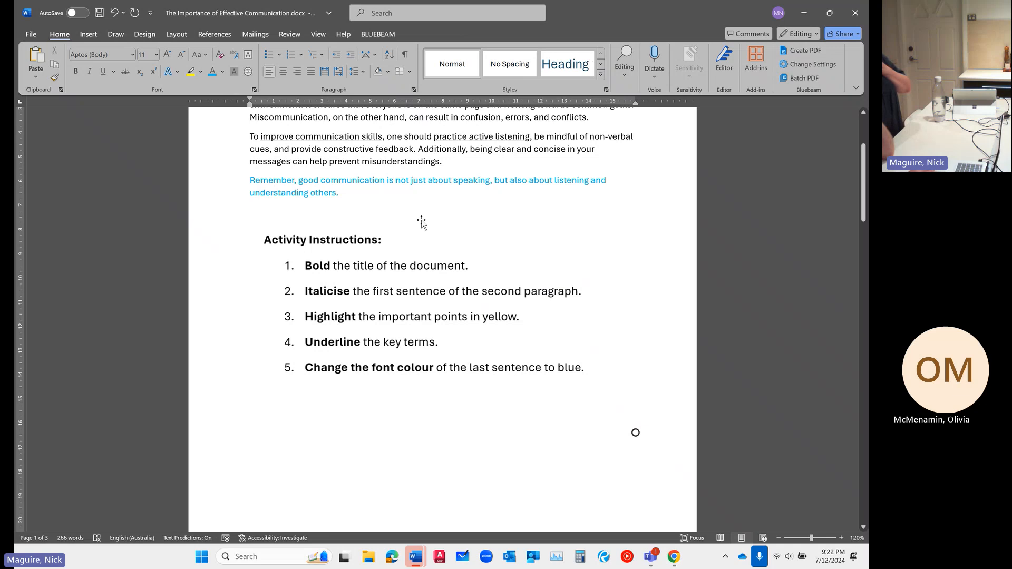
click(397, 273)
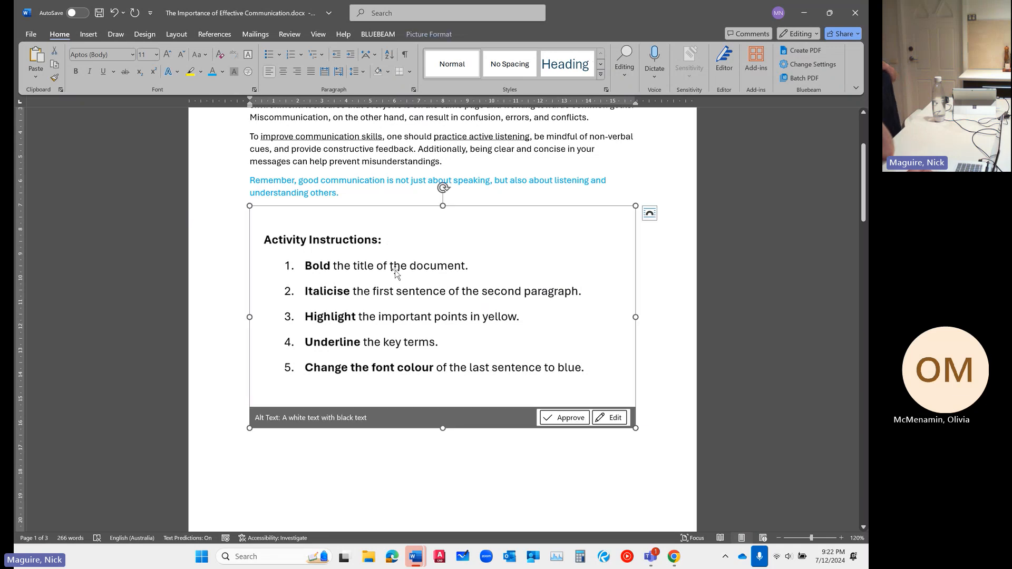
drag(636, 205, 533, 269)
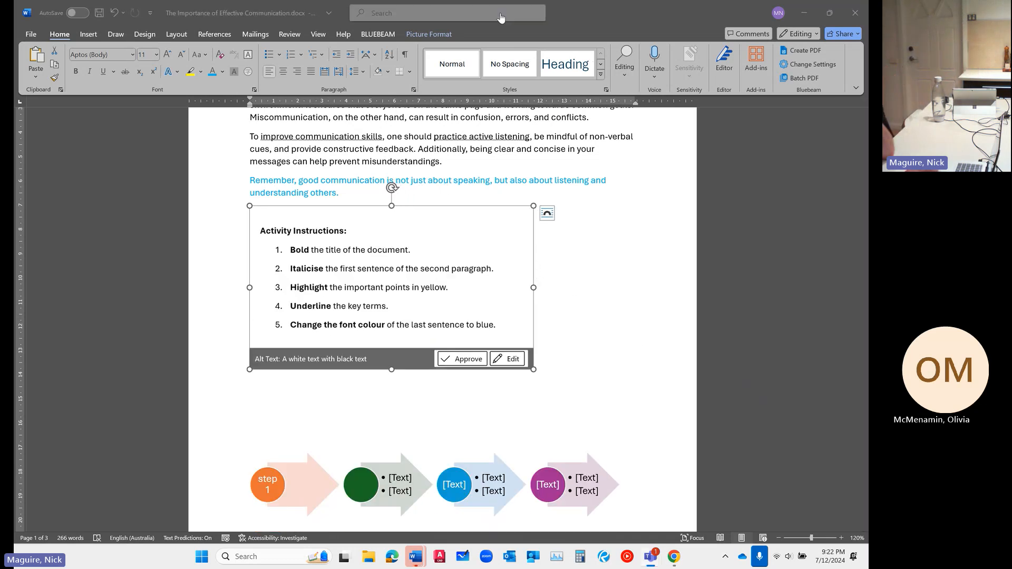